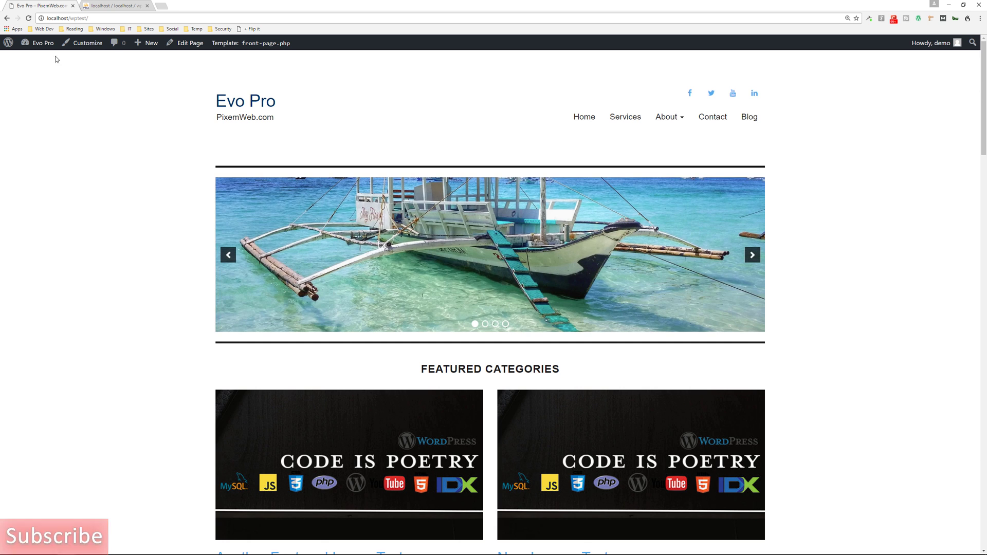
Search Add Plugins for 'google authenticator', check the installed, active plugin's details, then close them
mouse_move(43, 43)
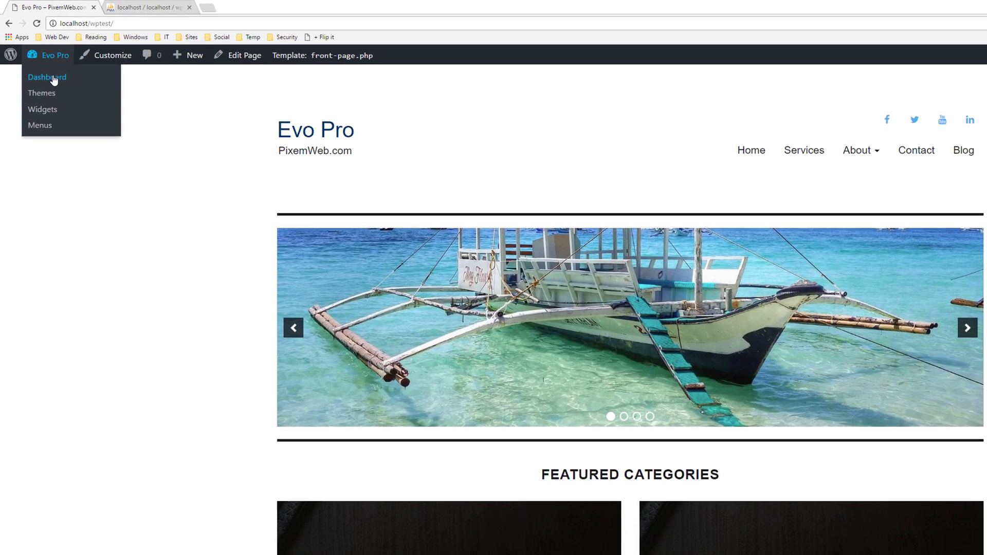
click(53, 78)
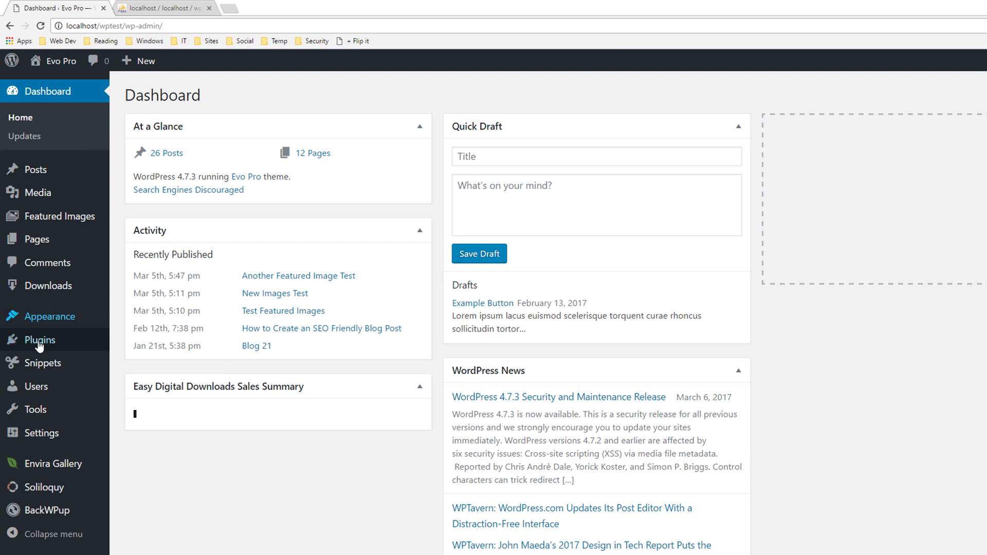
mouse_move(40, 348)
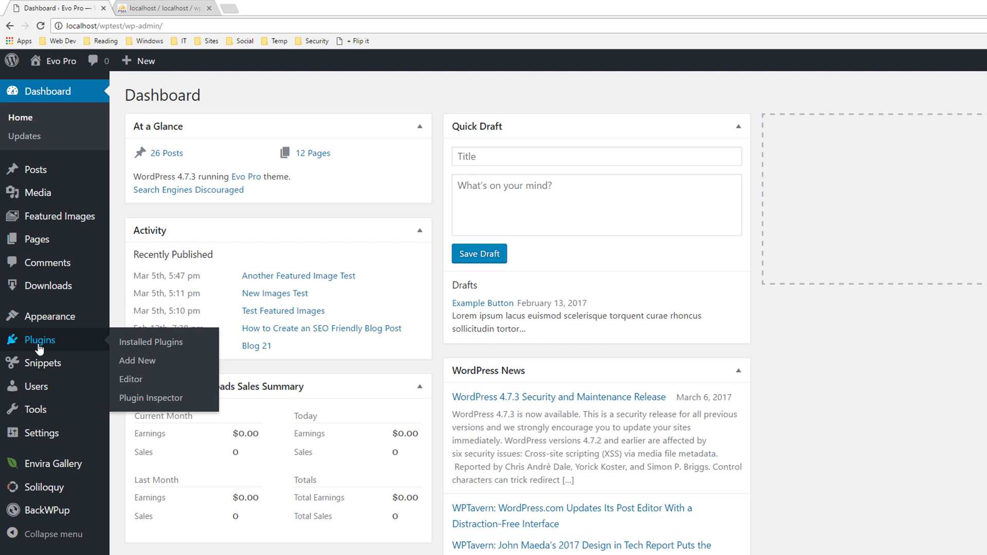
click(128, 361)
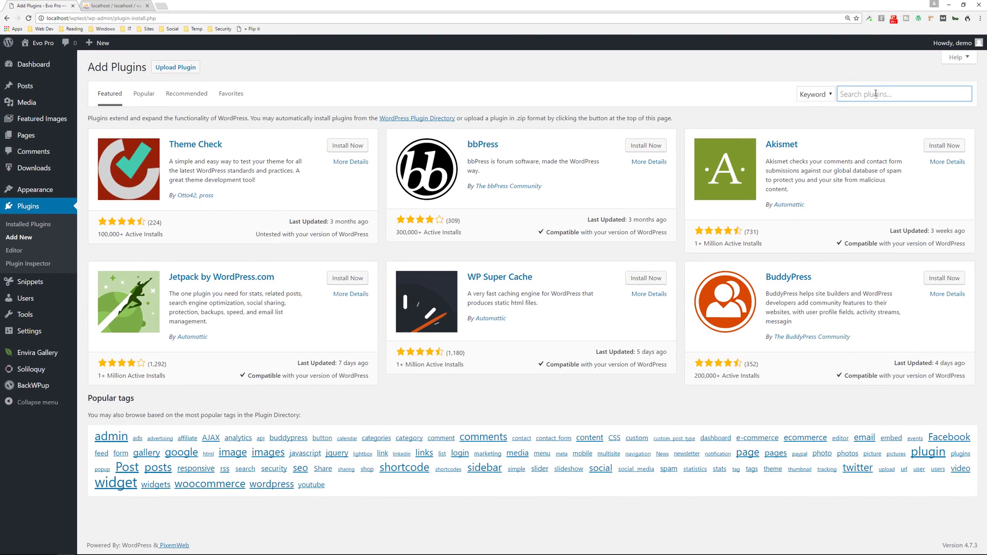
text(google)
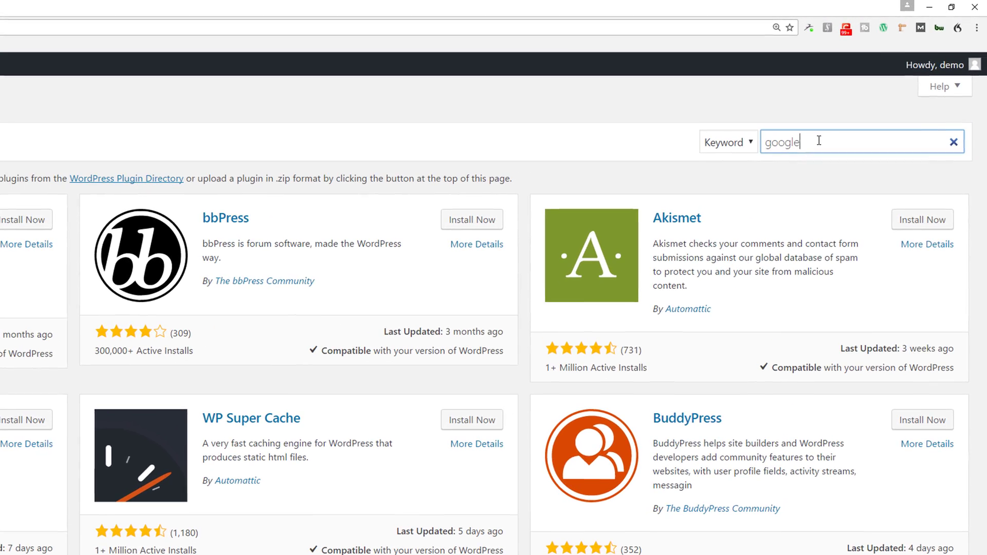
text( authenticator)
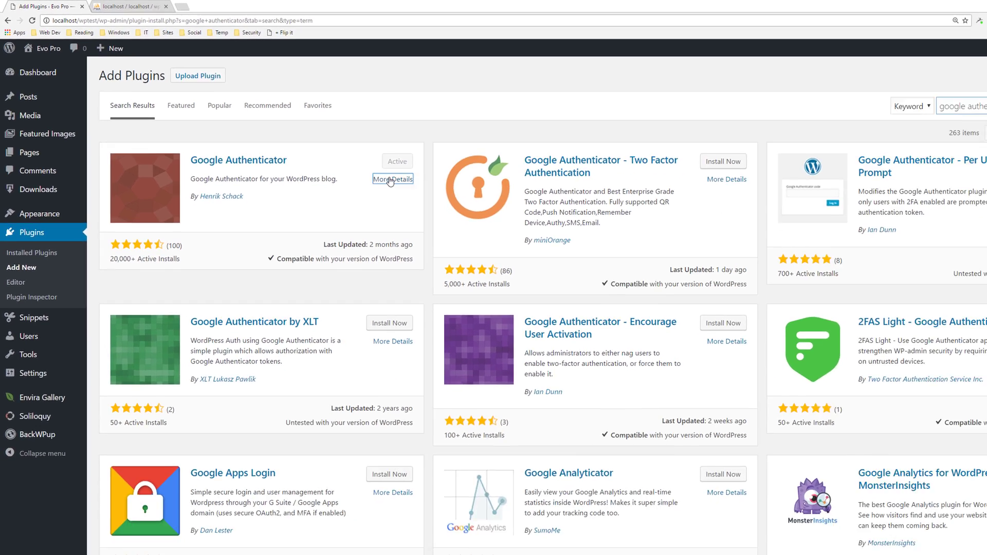
click(660, 301)
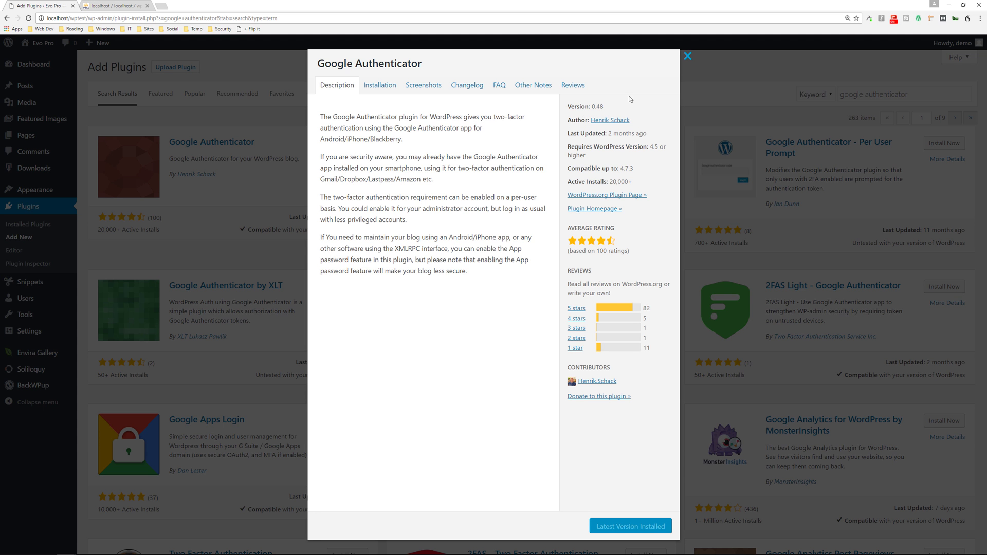
click(687, 56)
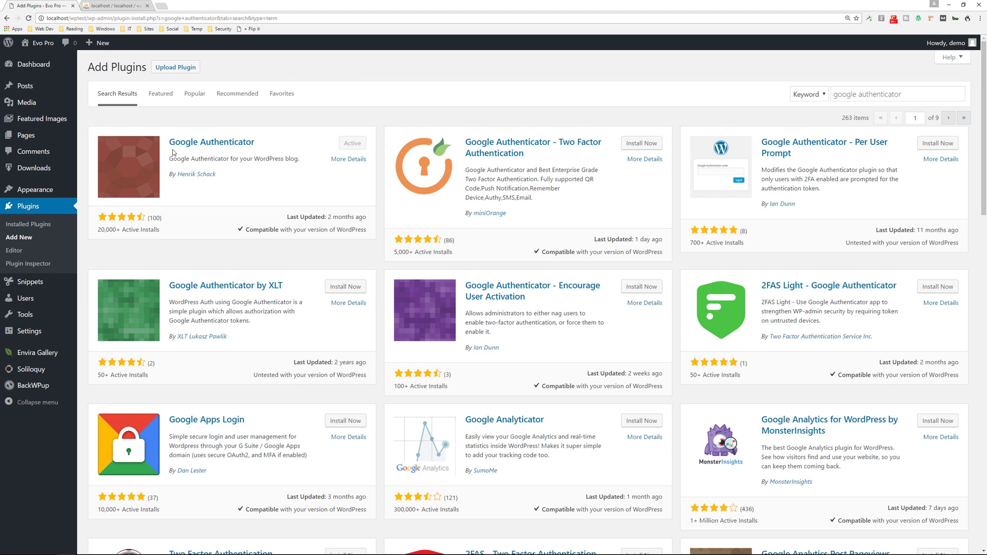
Review the Google Authenticator Settings on Your Profile: Active, description 'WordPressBlog', generated secret
mouse_move(31, 301)
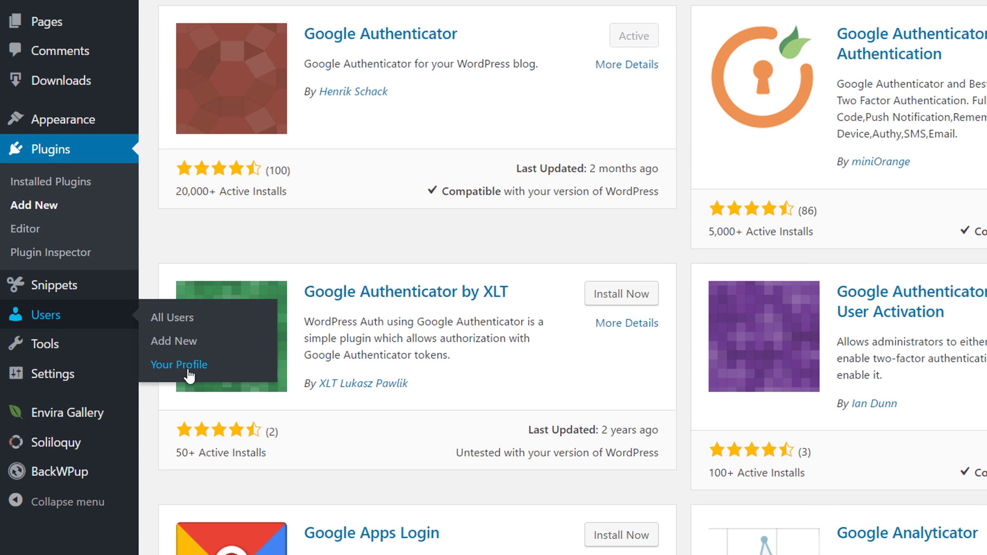
click(188, 372)
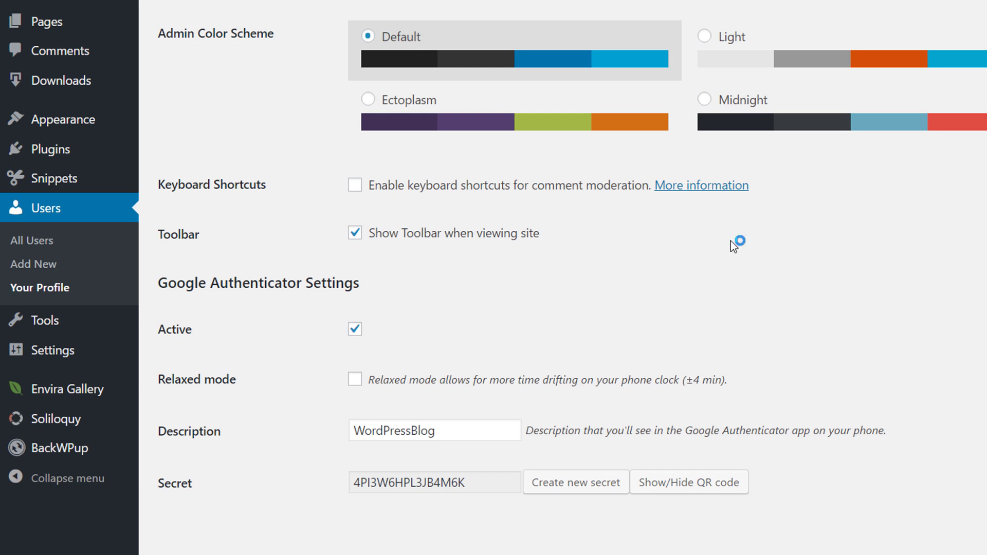
scroll(776, 304, down, 2)
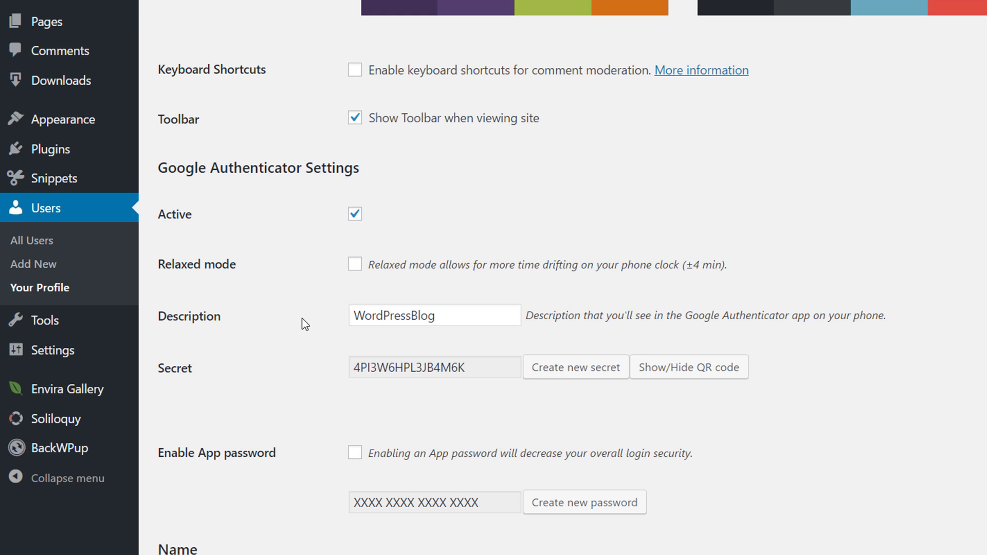
scroll(267, 380, down, 2)
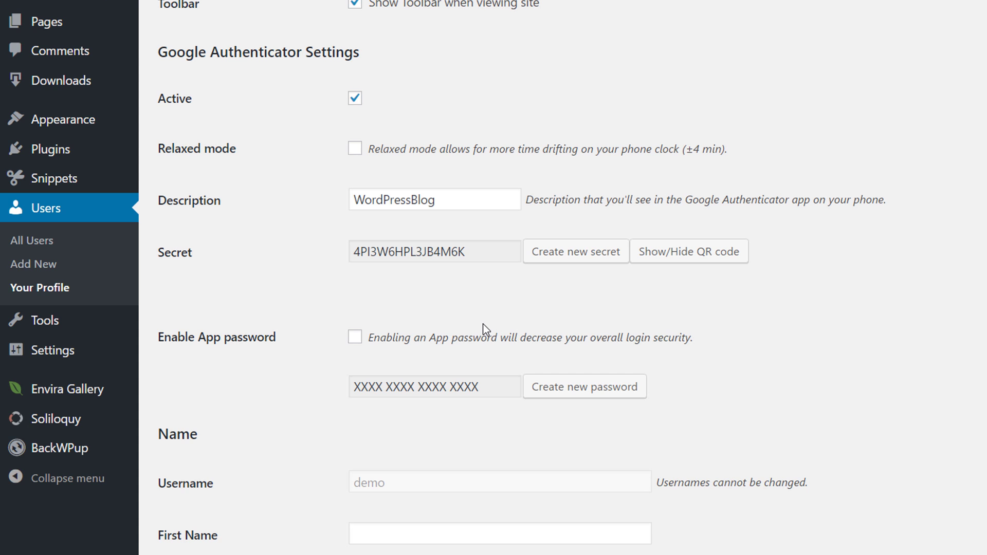
scroll(485, 329, up, 2)
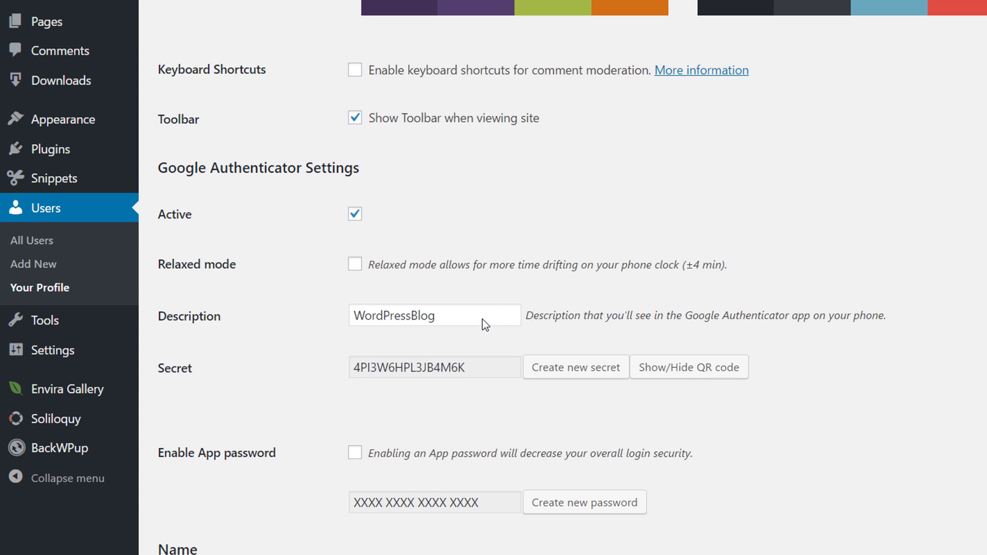
Show the Google Authenticator QR code, then update the profile until 'Profile updated.' appears
click(695, 375)
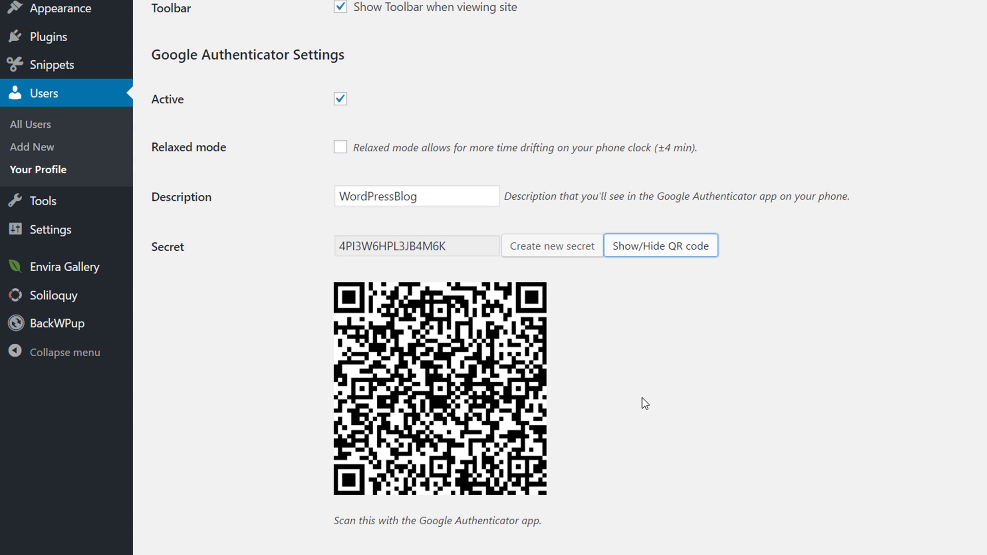
scroll(643, 400, down, 2)
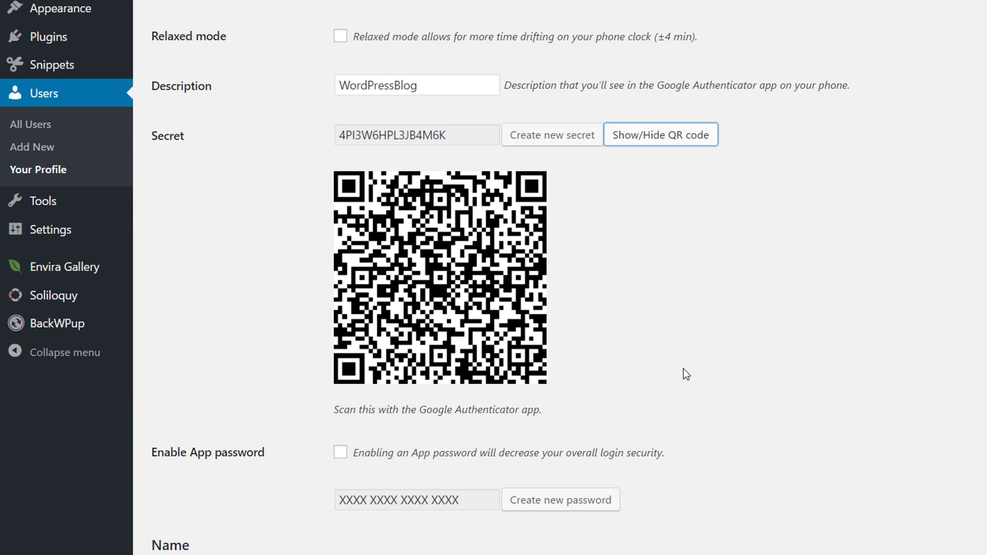
scroll(766, 313, down, 12)
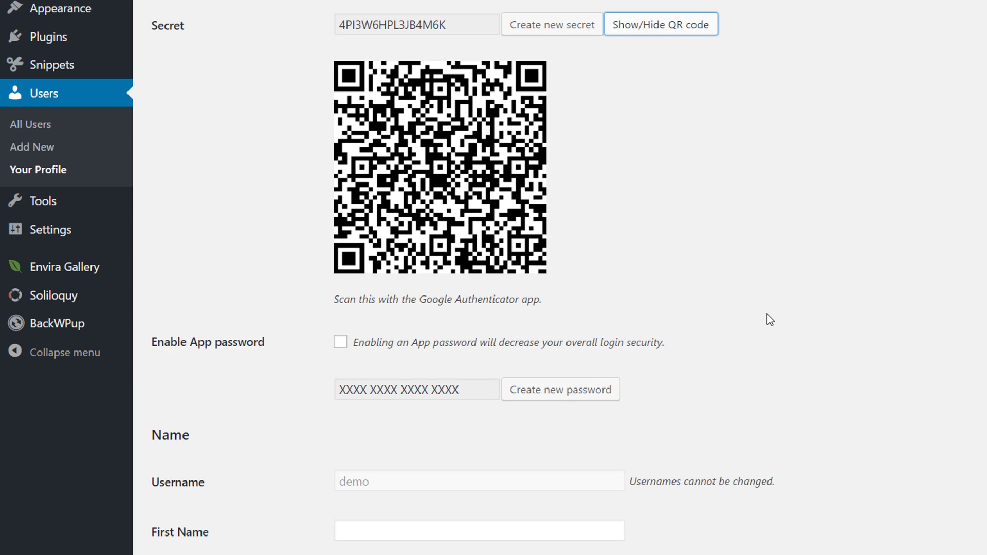
scroll(768, 321, down, 7)
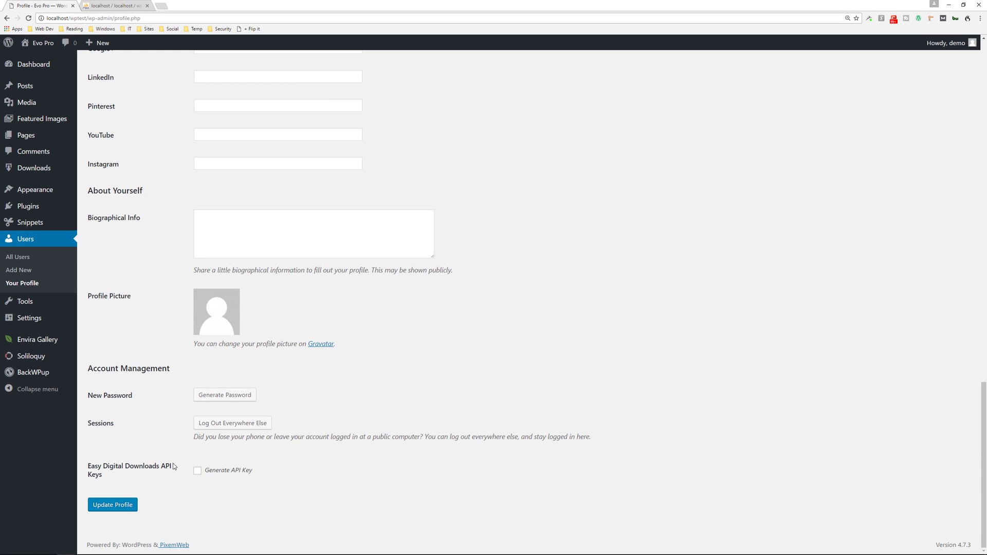
click(194, 551)
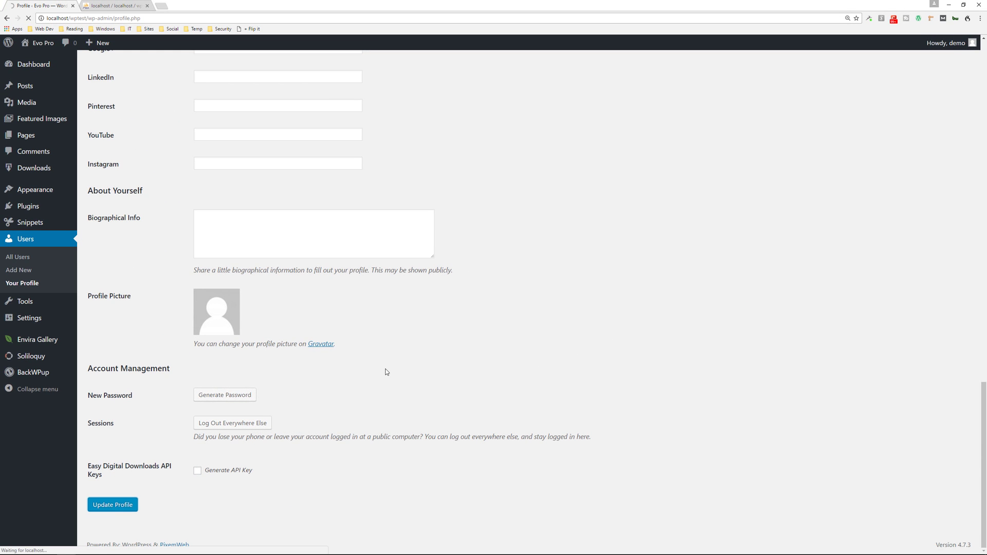
Log out and sign back in with the username, the account password and the current authenticator code
mouse_move(946, 46)
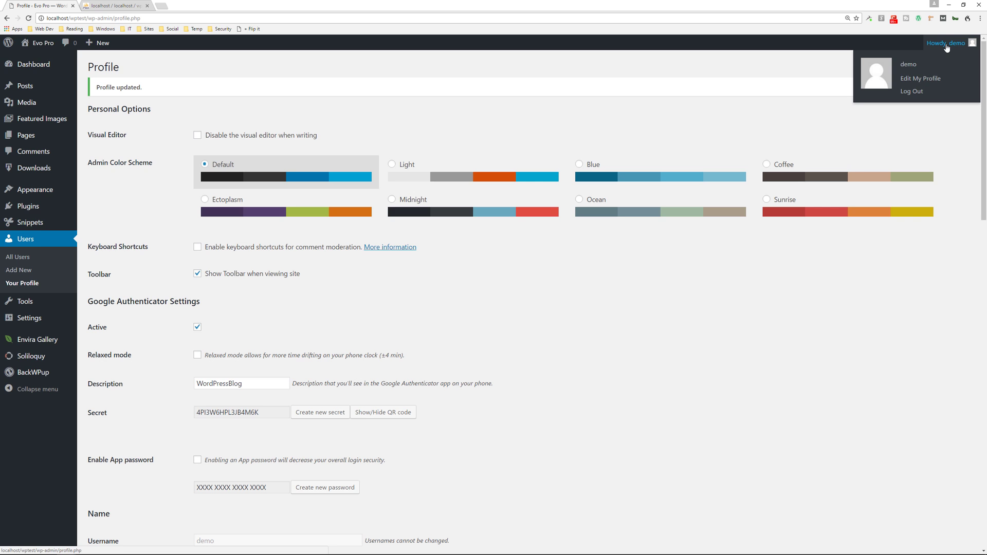
click(915, 93)
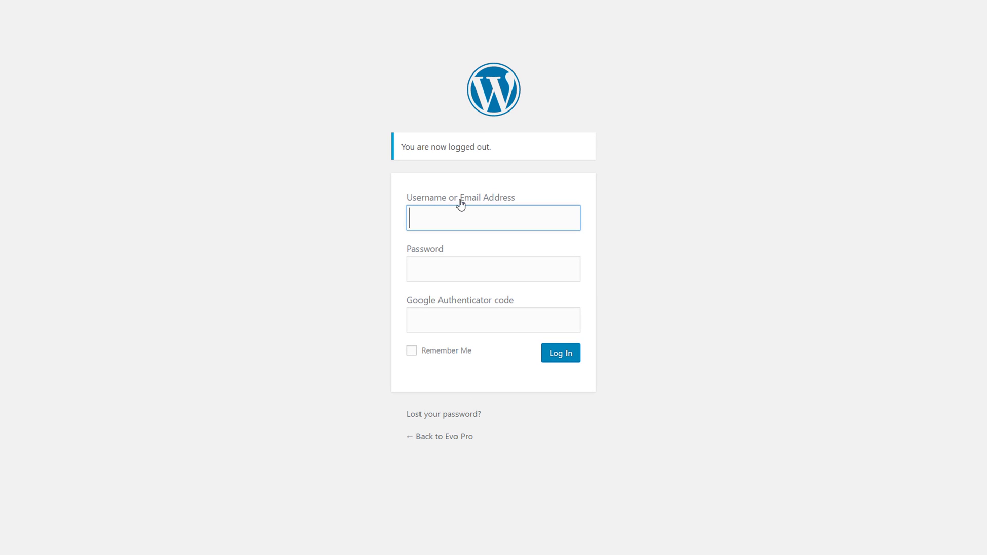
text(demo)
key(Tab)
text(demo)
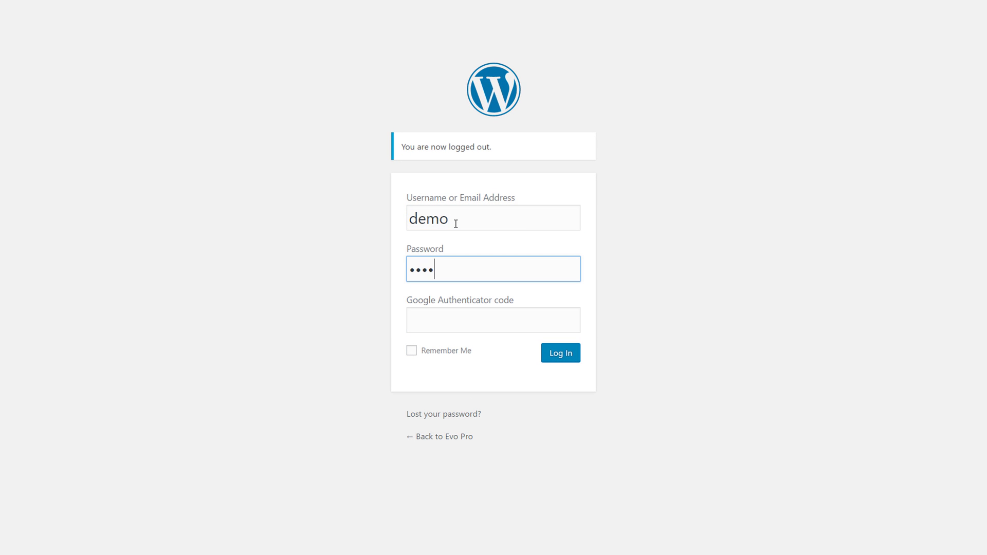
key(Tab)
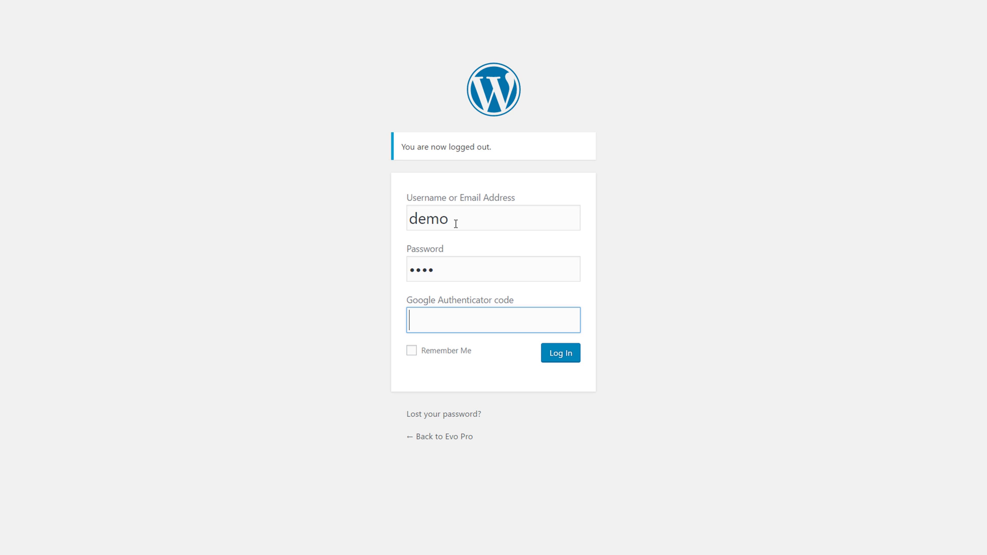
text(339883)
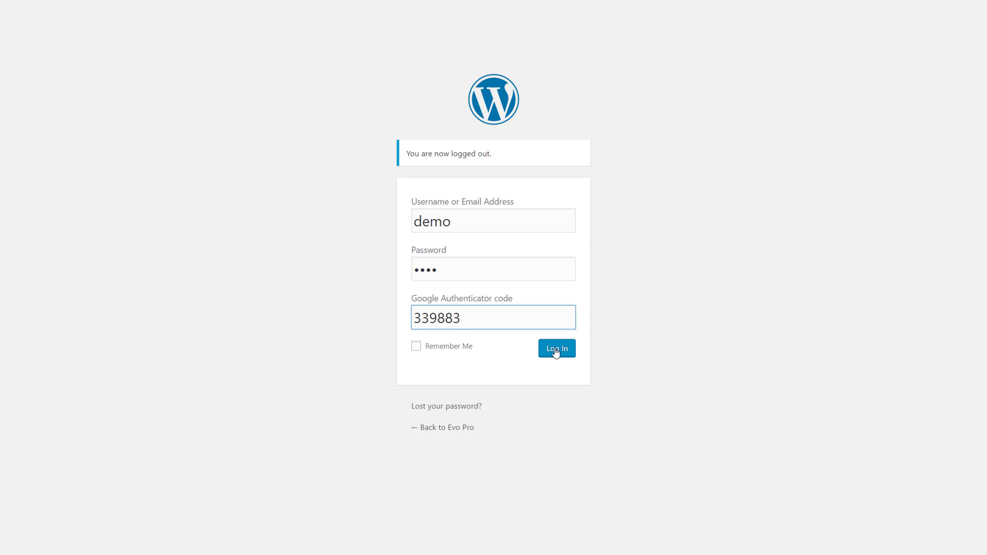
click(559, 356)
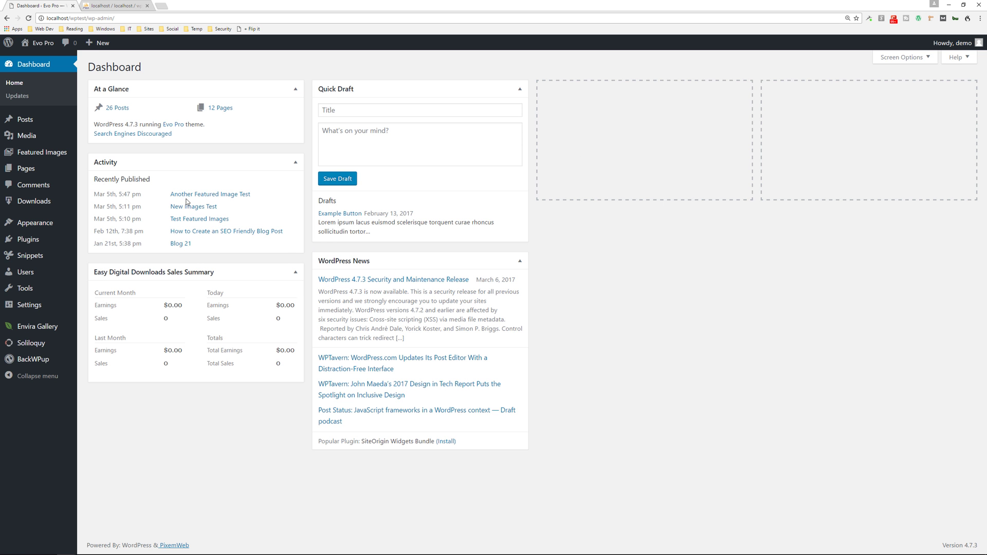
Visit the Evo Pro site's front page from the admin bar
mouse_move(42, 43)
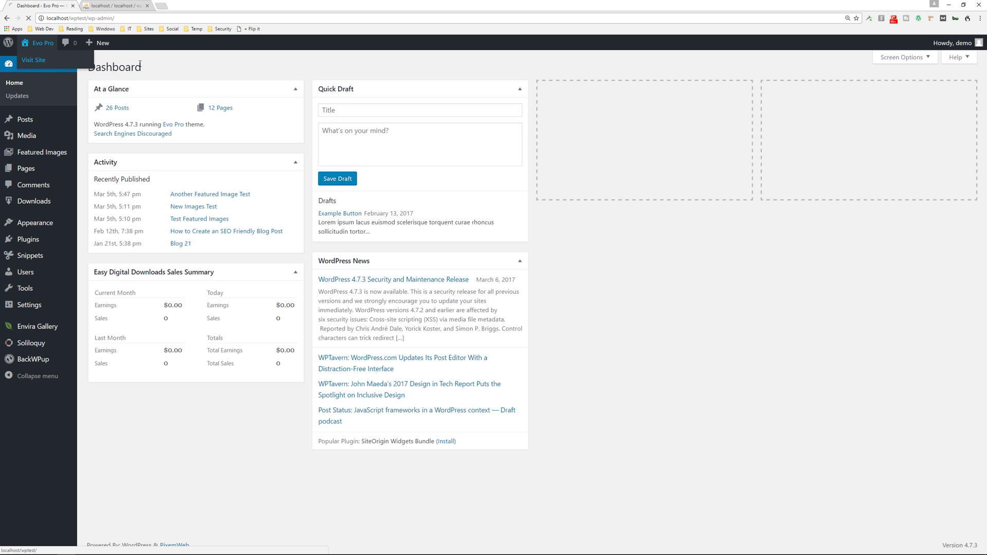
click(46, 60)
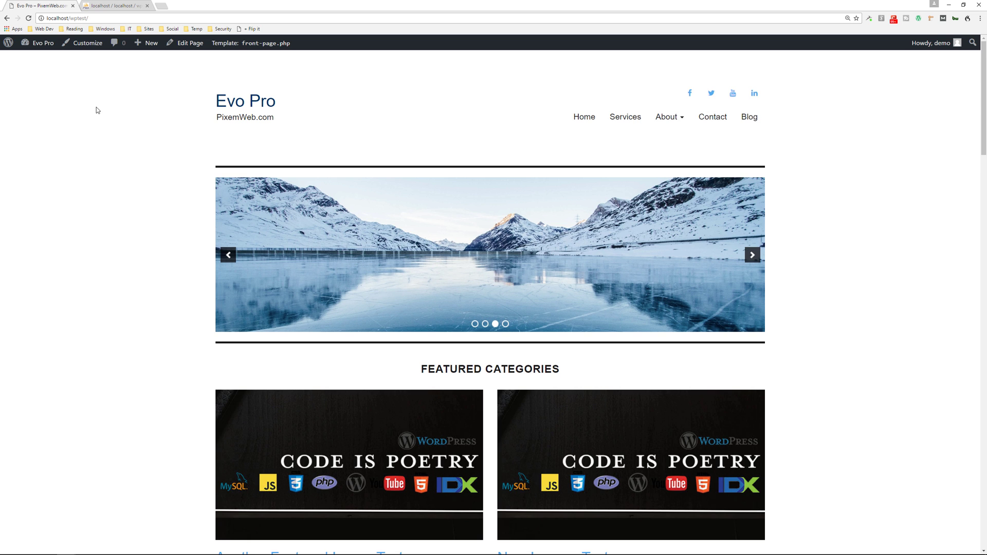
Switch to File Explorer showing C:\MAMP\htdocs\wptest\wp-content\plugins
key(alt+Tab)
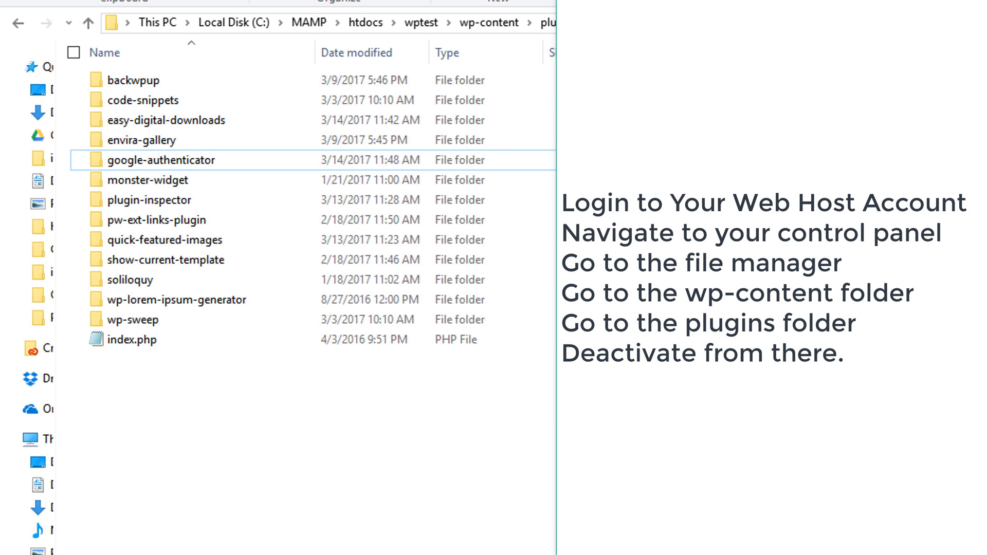
Rename the google-authenticator folder to _google-authenticator by adding a leading underscore
click(121, 161)
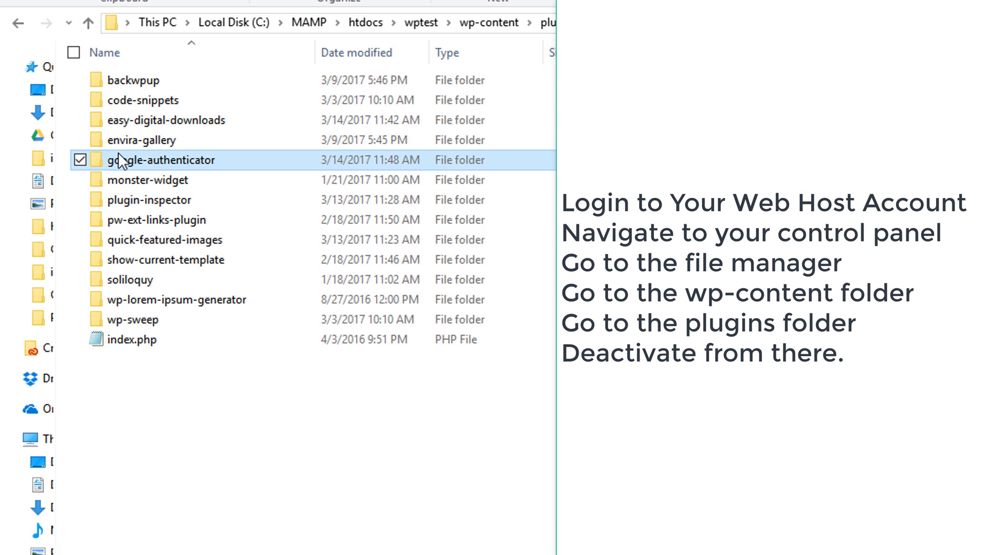
click(109, 162)
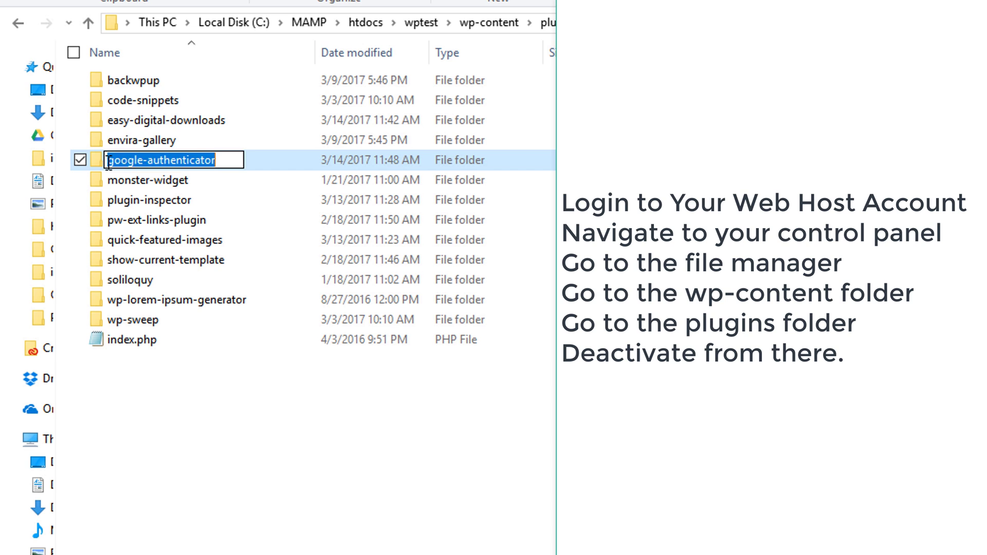
click(112, 162)
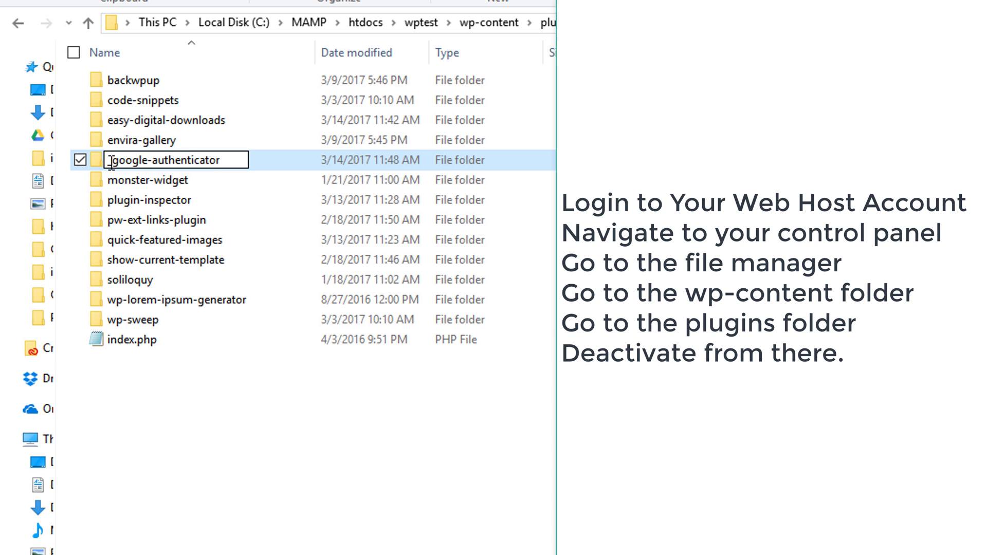
text(_)
click(340, 490)
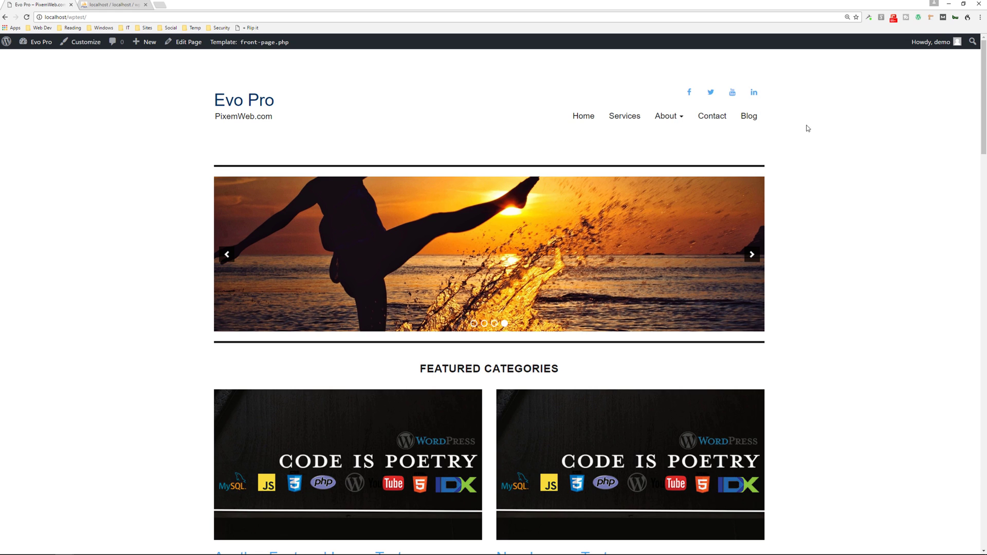
Log out of WordPress from the Howdy menu and log back in
mouse_move(924, 52)
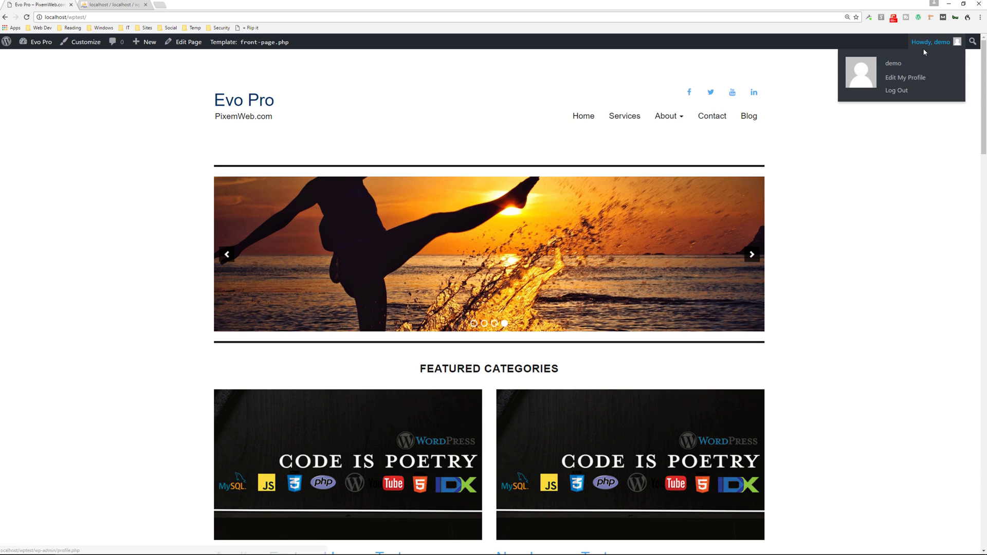
click(897, 91)
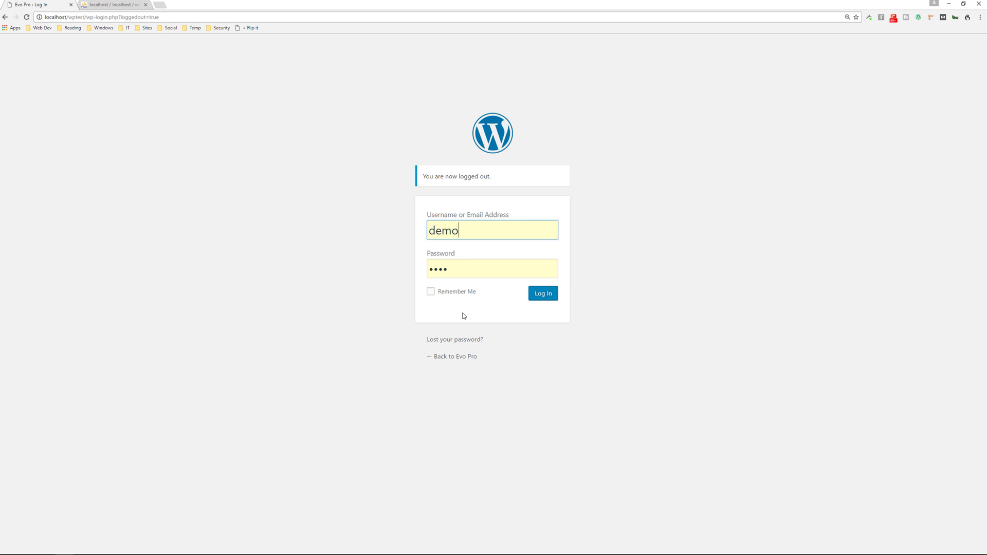
click(541, 292)
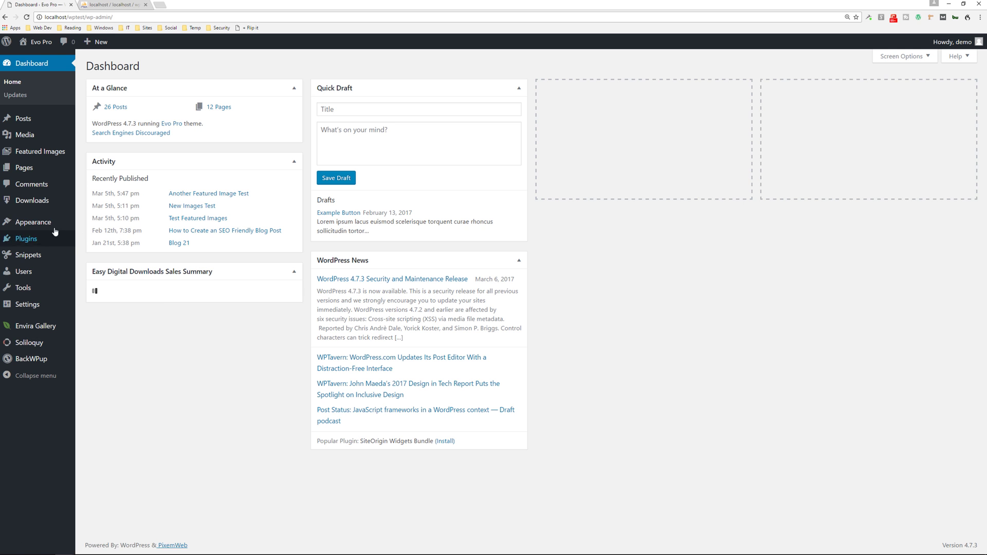
Open Installed Plugins, showing Google Authenticator deactivated, and view that plugin's details (version 0.48)
mouse_move(31, 238)
click(105, 241)
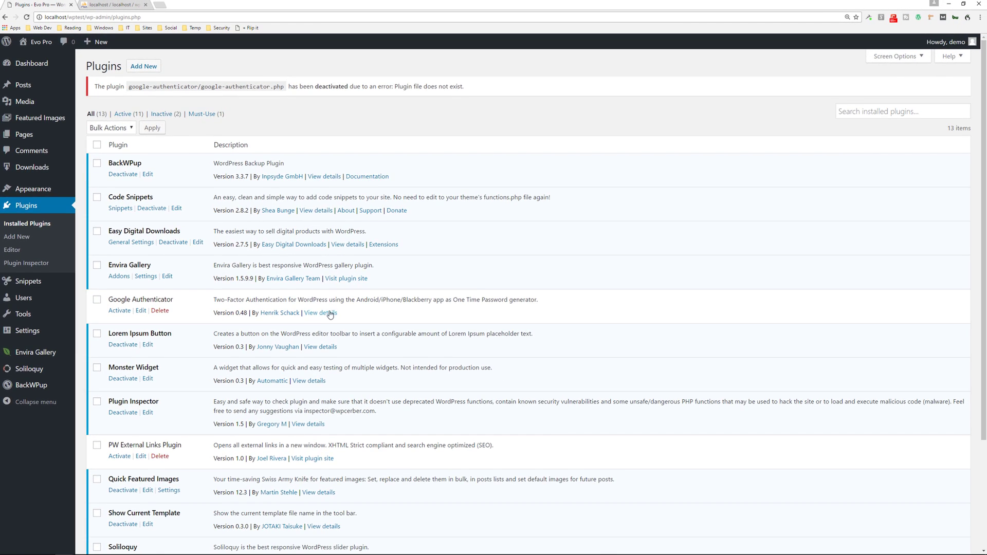
click(537, 510)
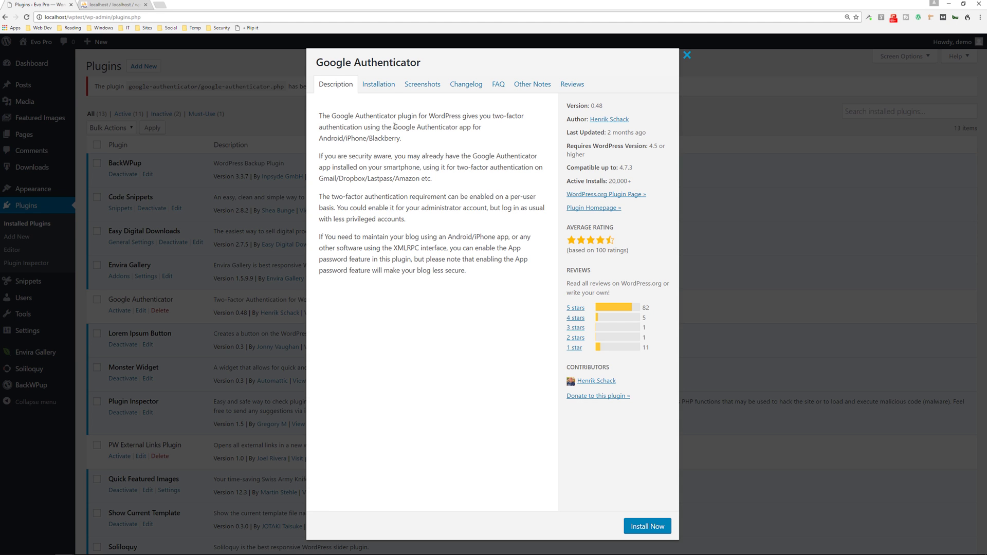
Read Google Authenticator's Installation and FAQ sections, then close the details window
click(383, 91)
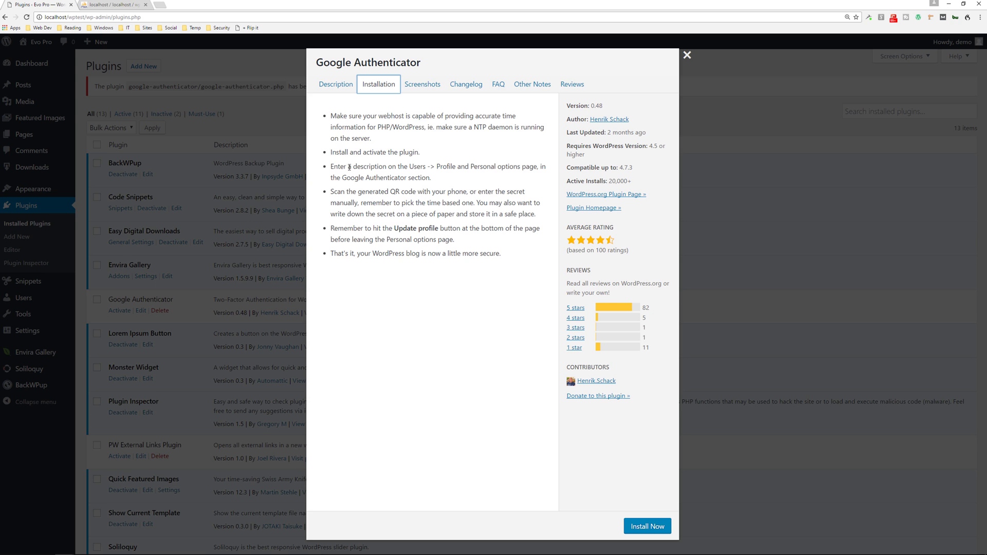
click(495, 91)
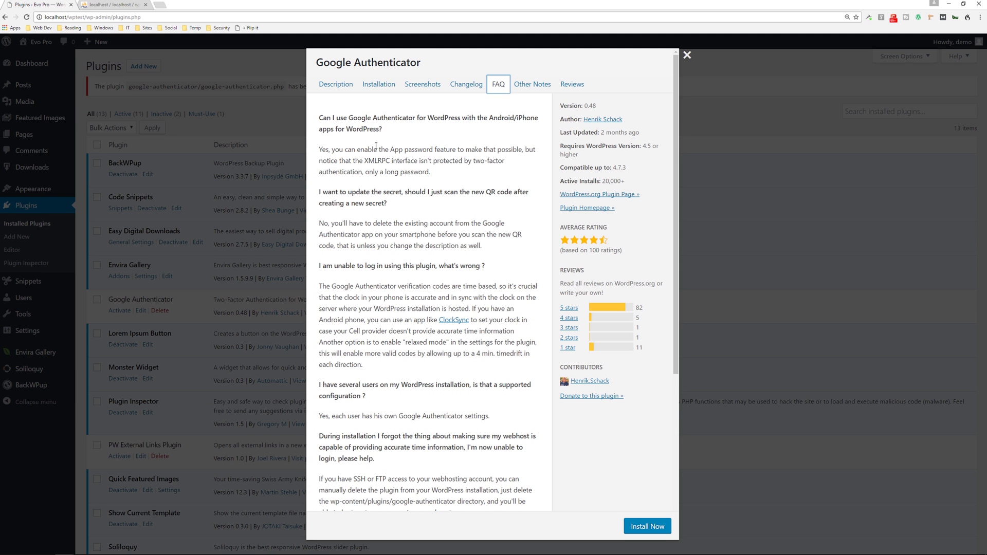
scroll(410, 226, down, 1)
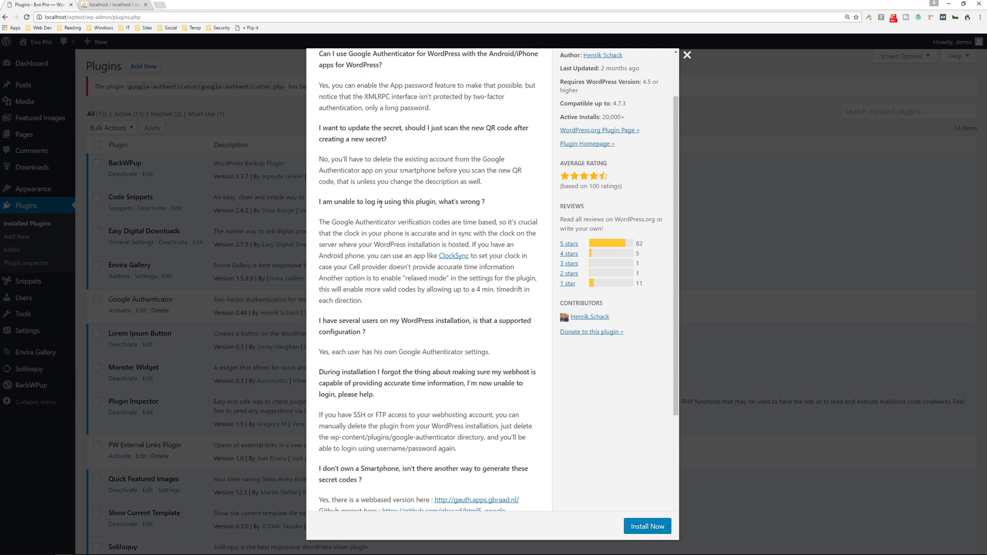
scroll(389, 408, down, 4)
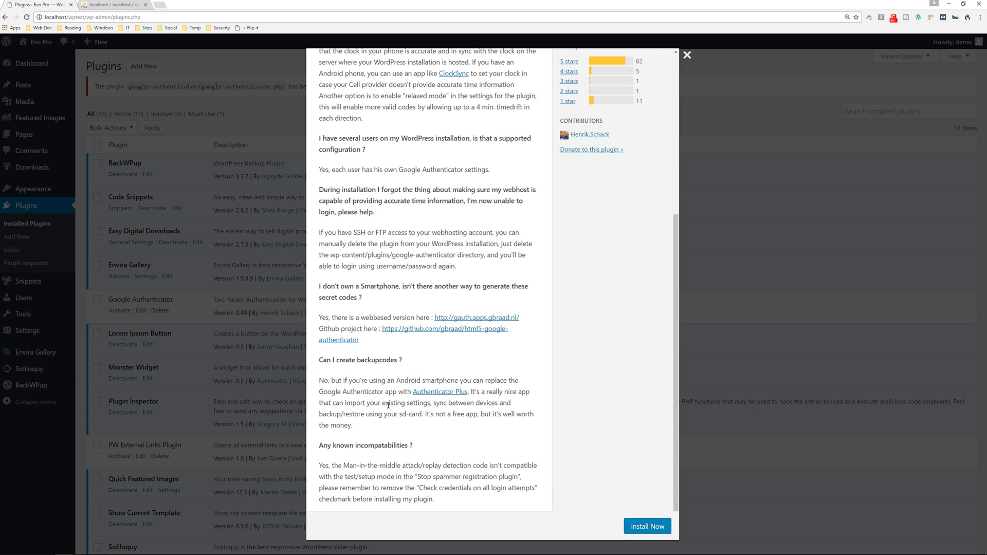
scroll(389, 407, up, 1)
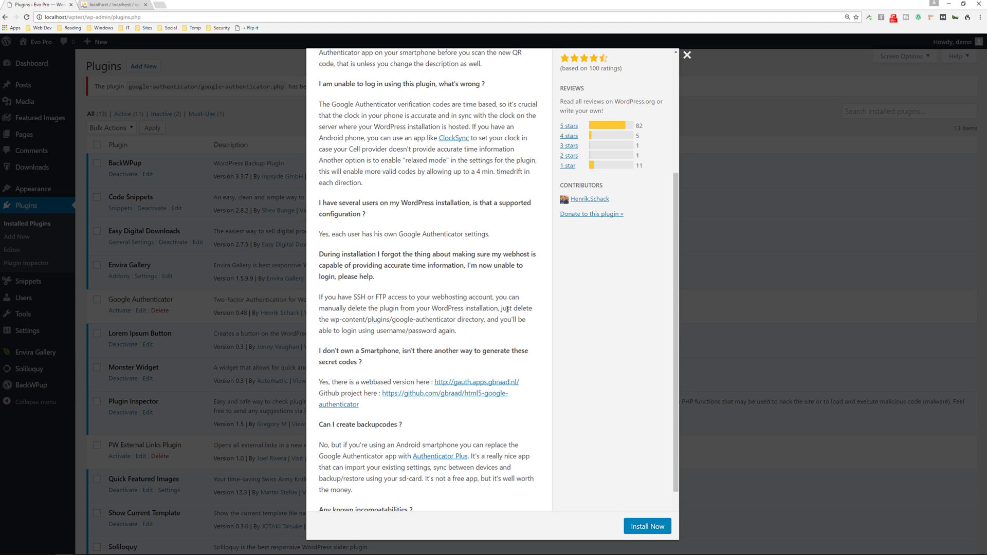
scroll(461, 314, down, 1)
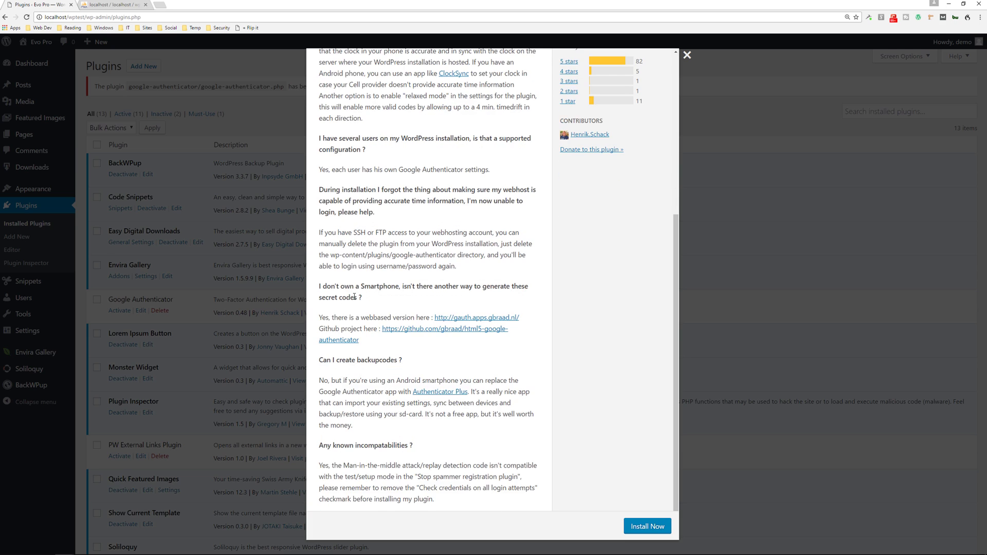
scroll(356, 301, up, 2)
scroll(355, 301, up, 3)
key(Escape)
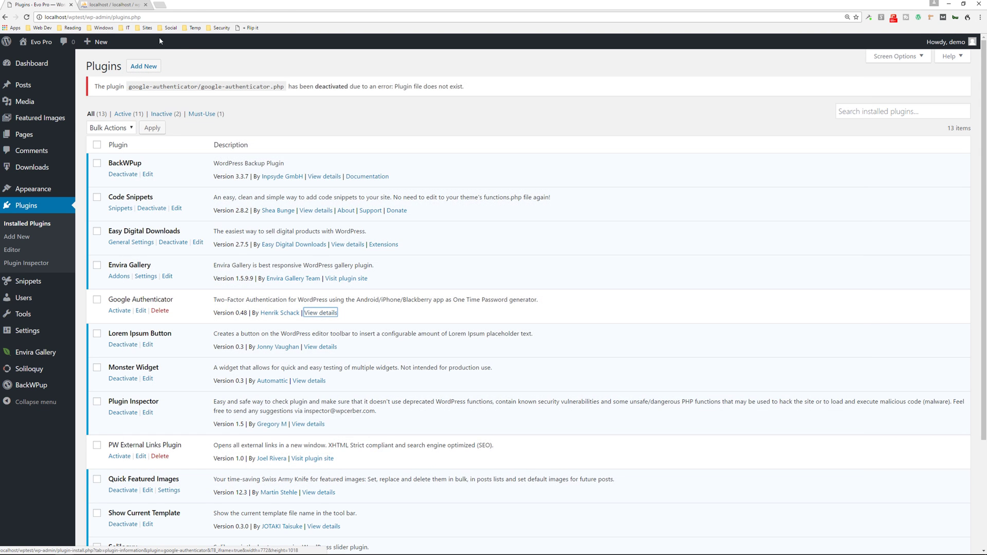
click(111, 5)
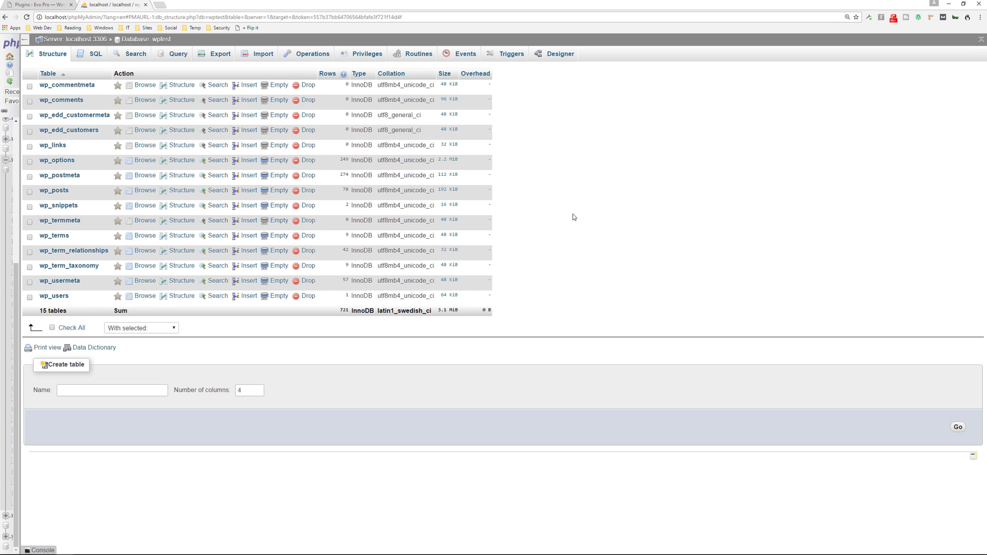
click(61, 296)
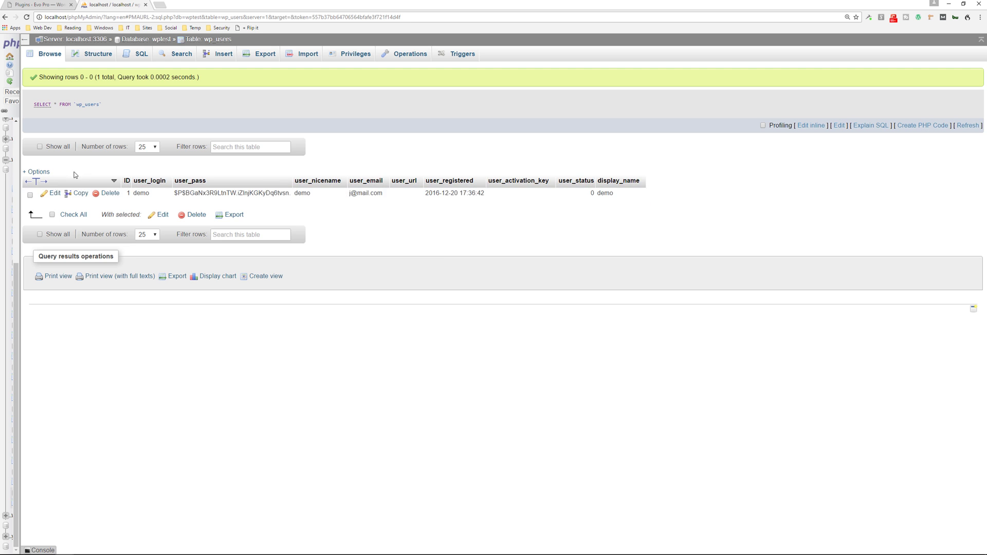
double_click(140, 192)
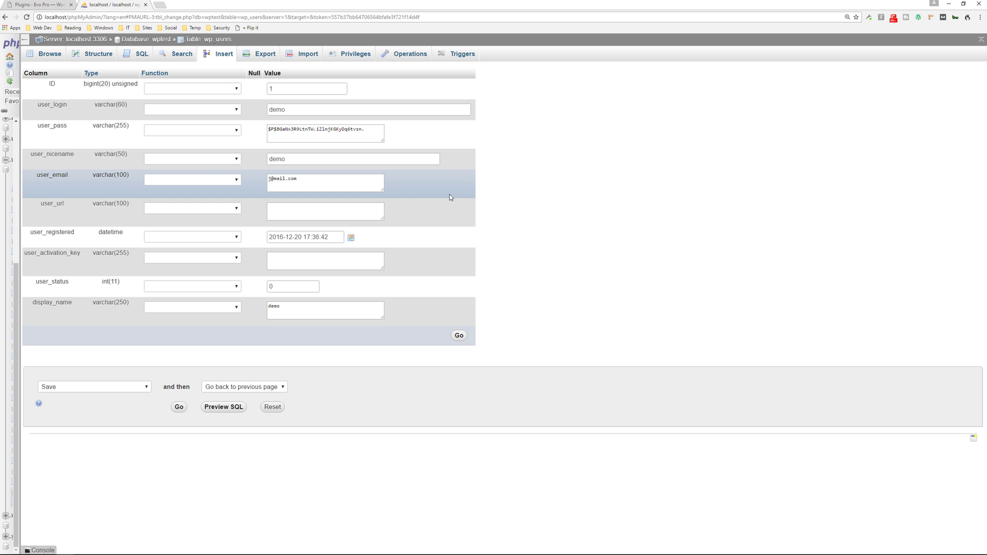
click(39, 6)
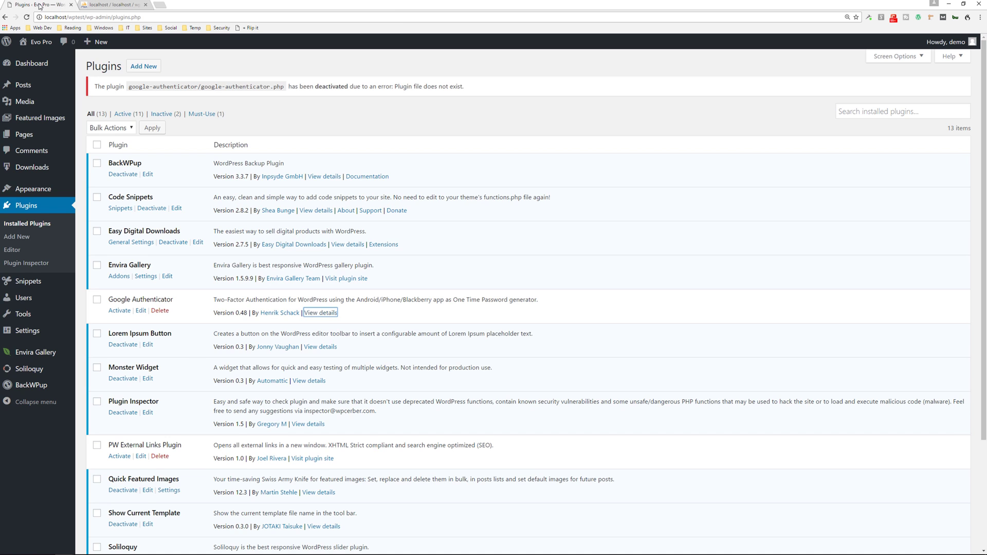
click(288, 62)
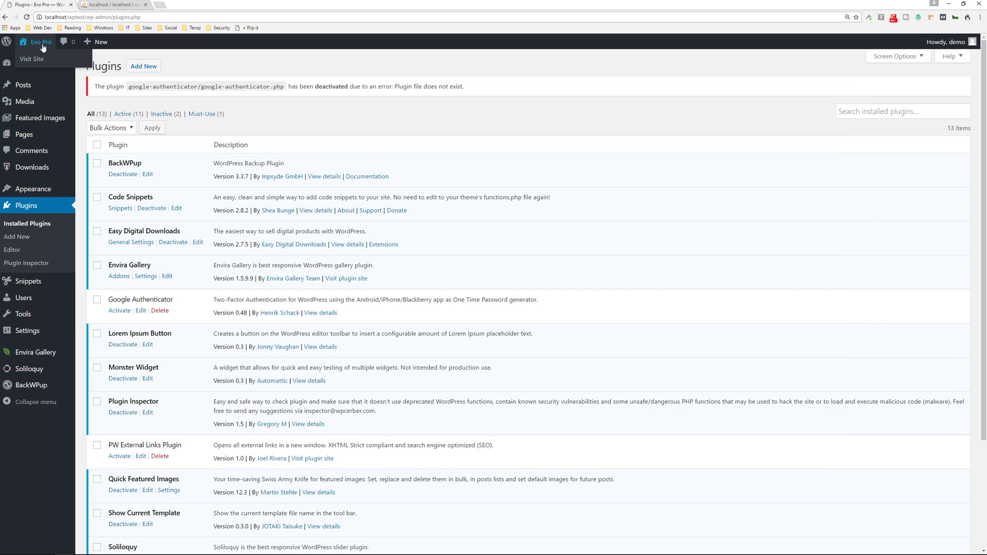
Load the Evo Pro front page from the site name in the admin bar
click(41, 42)
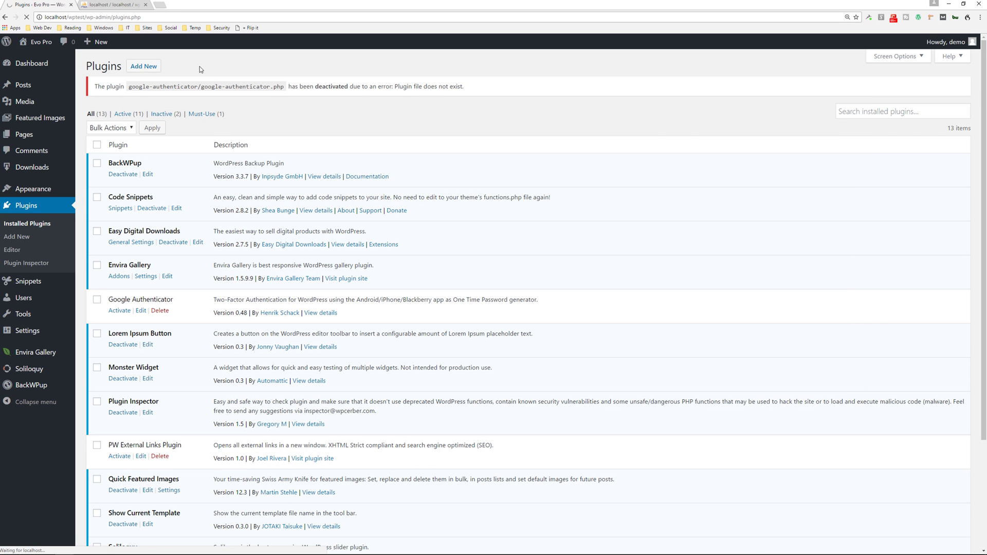